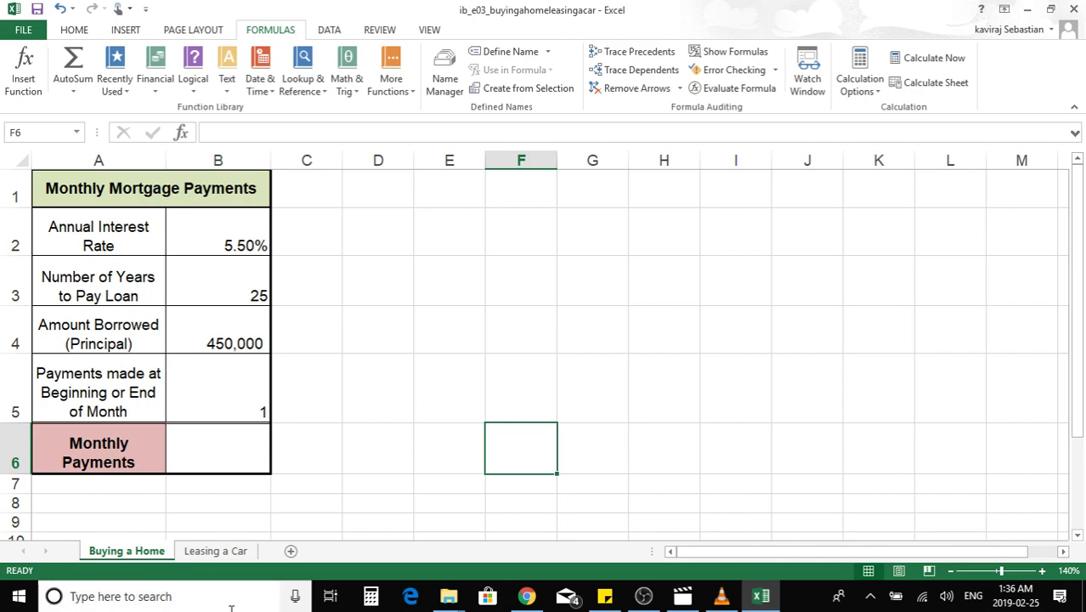
# Check the Leasing a Car sheet, then return to Buying a Home and select B6
pyautogui.click(217, 550)
pyautogui.scroll(1, 205, 396)
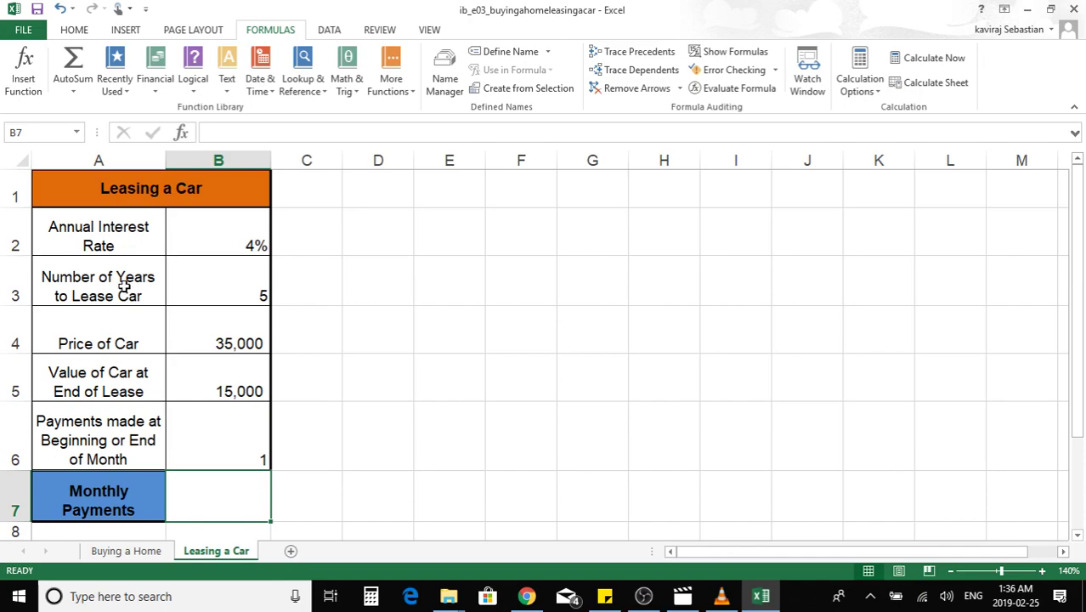
pyautogui.click(139, 550)
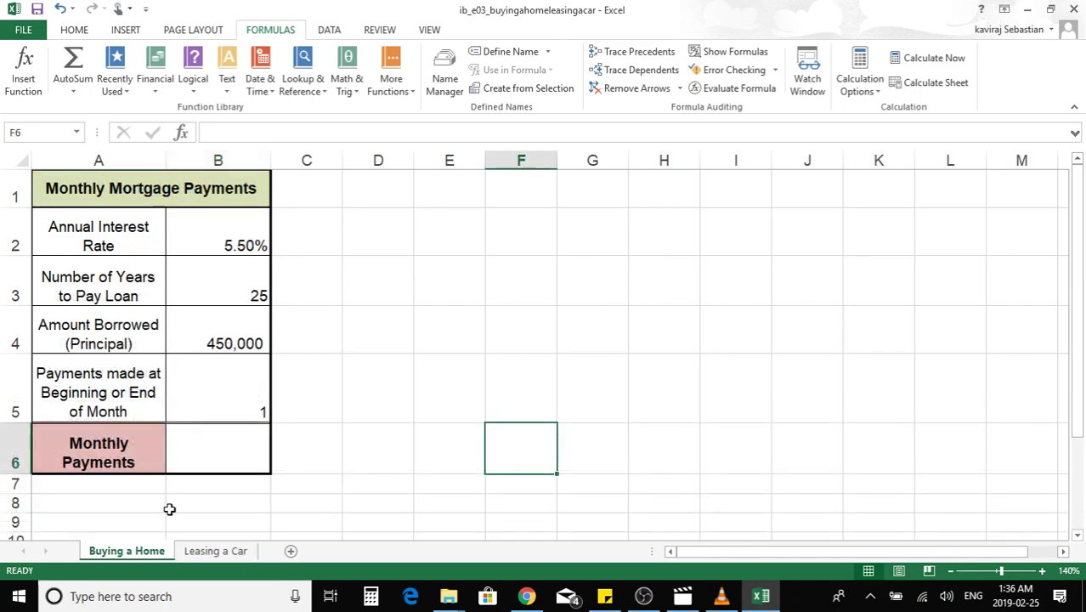
pyautogui.click(221, 460)
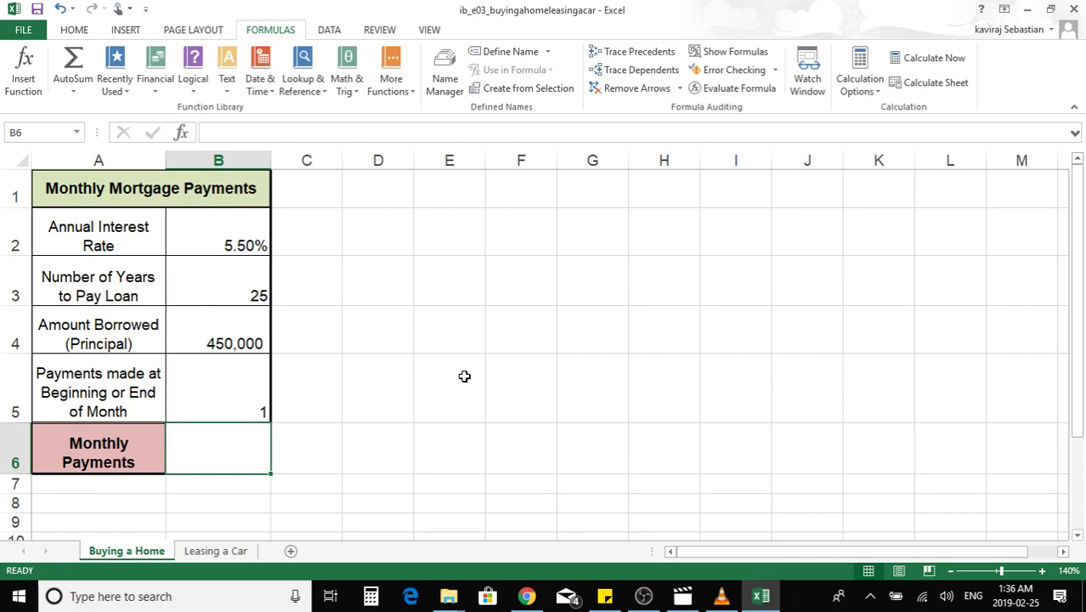
# Start the B6 formula as =pmt(B2/12,B3*12, for rate and periods
pyautogui.write('=')
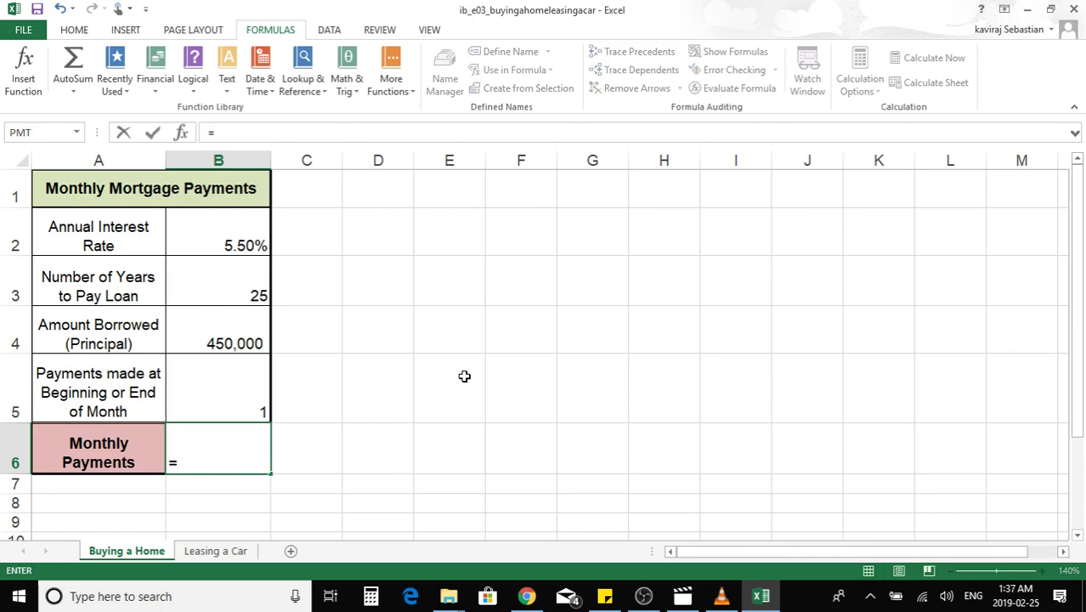
pyautogui.write('pmt')
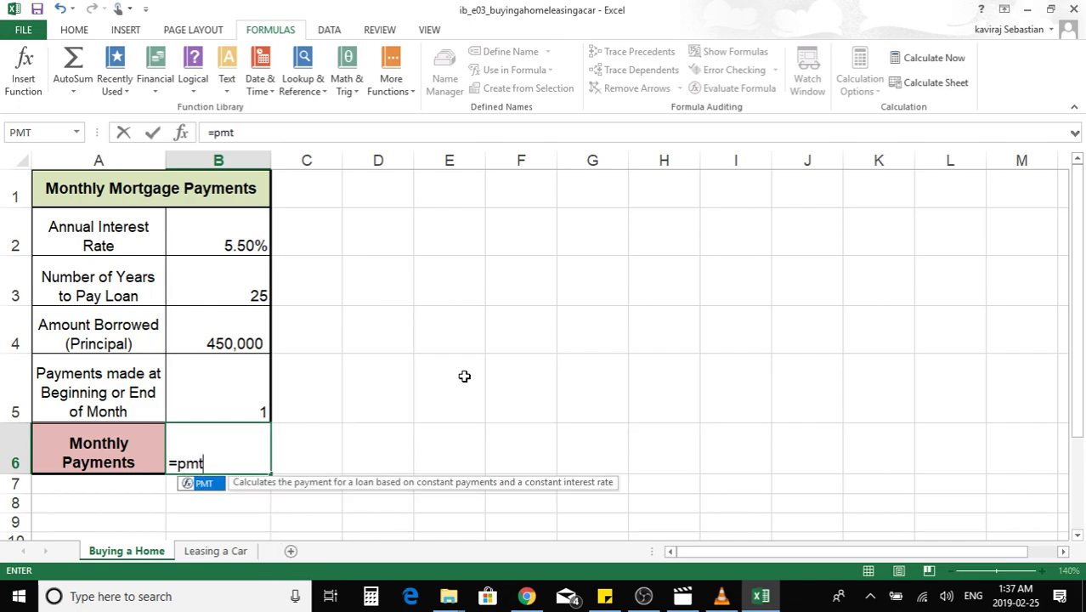
pyautogui.write('(')
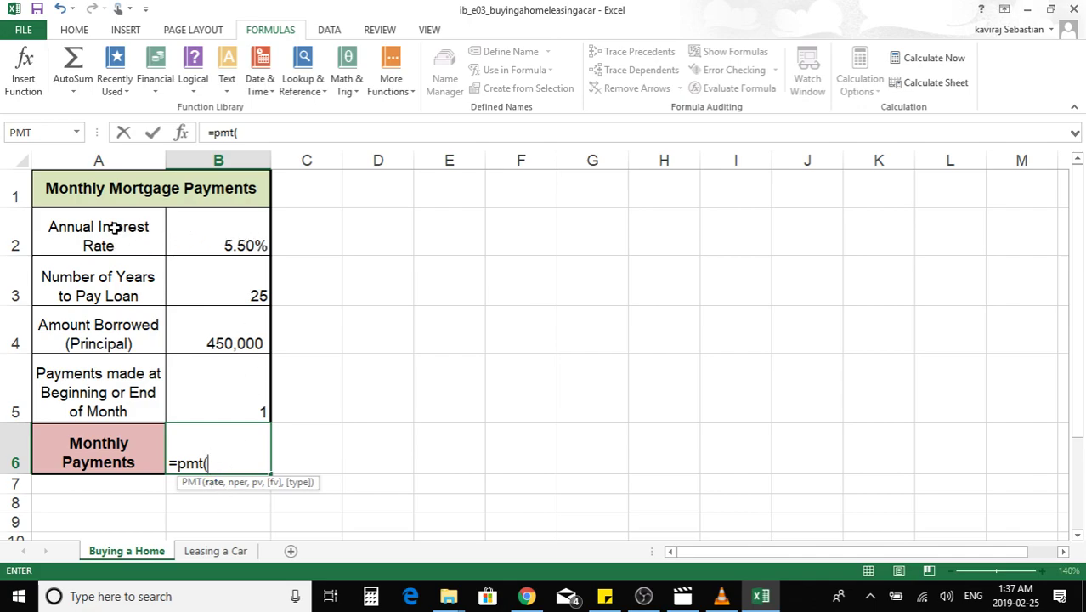
pyautogui.click(247, 230)
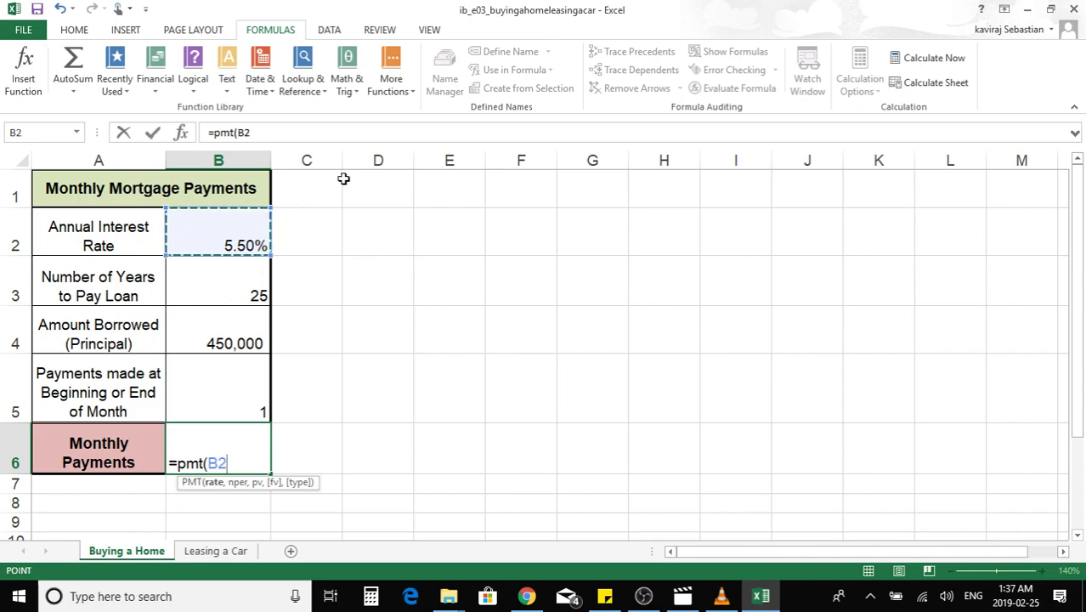
pyautogui.write('/12')
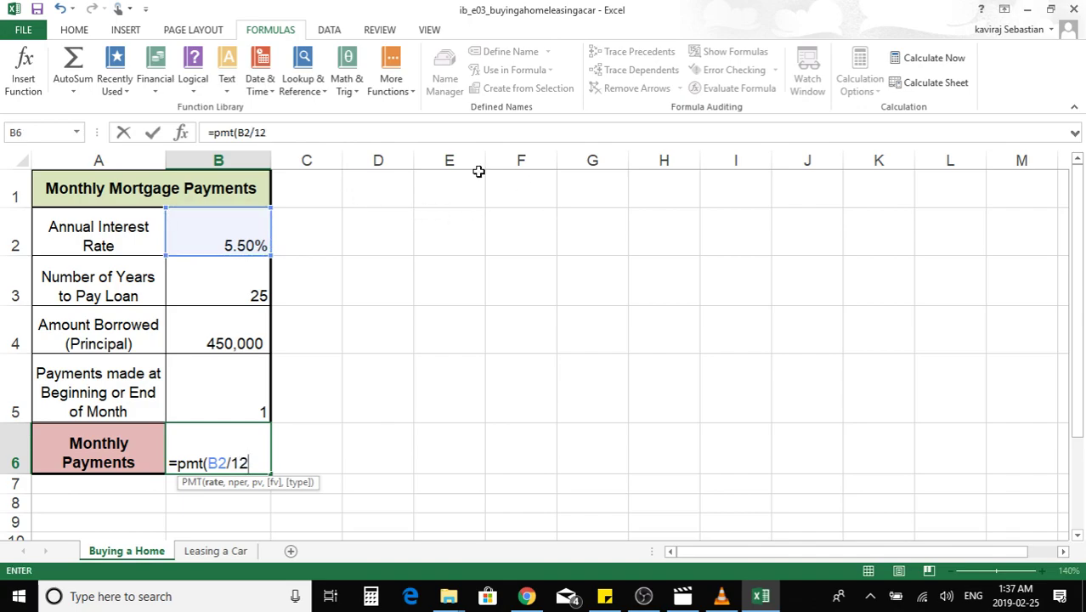
pyautogui.write(',')
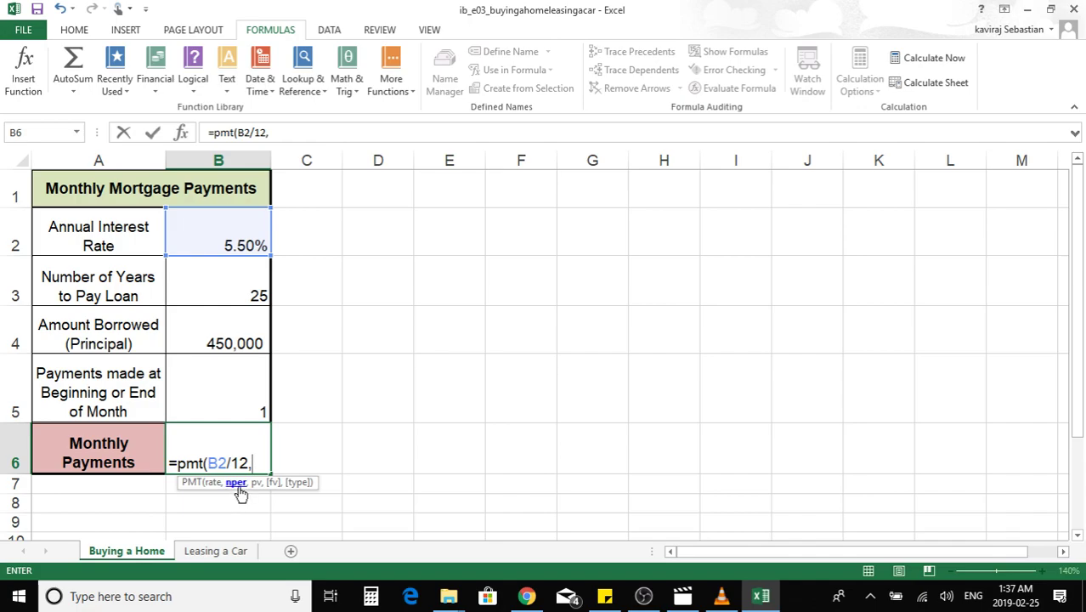
pyautogui.click(244, 292)
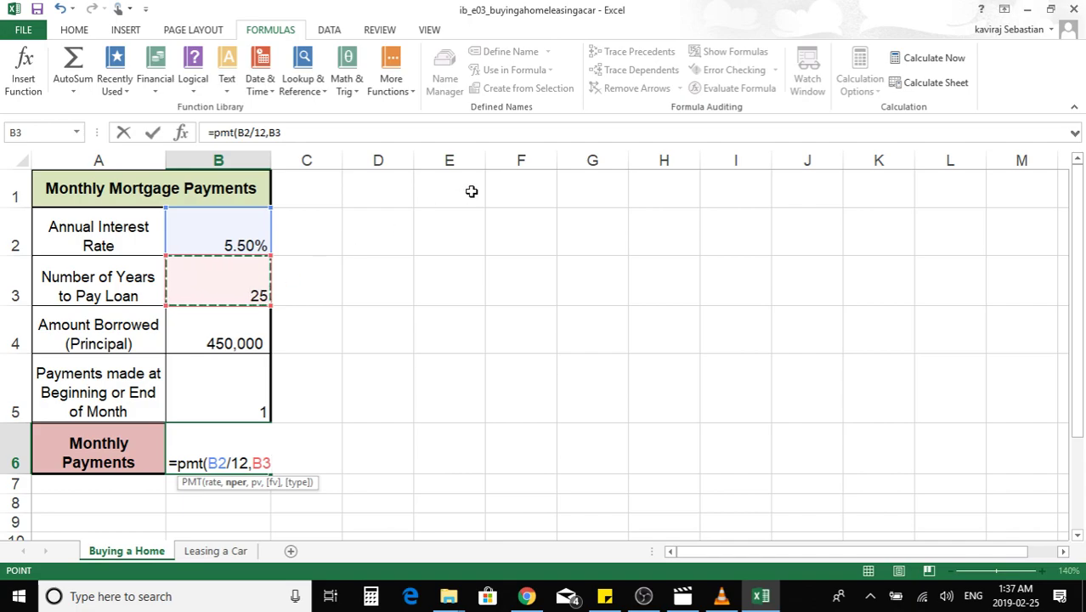
pyautogui.write('*12,')
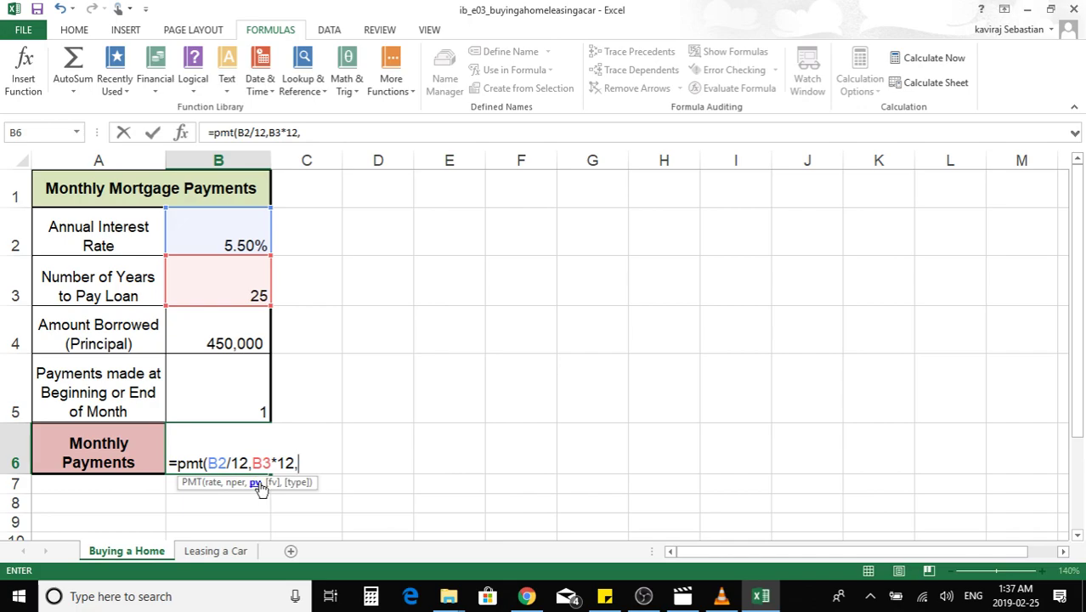
# Add -B4 as present value and close the PMT formula, giving $2,763.39 in B6
pyautogui.click(315, 133)
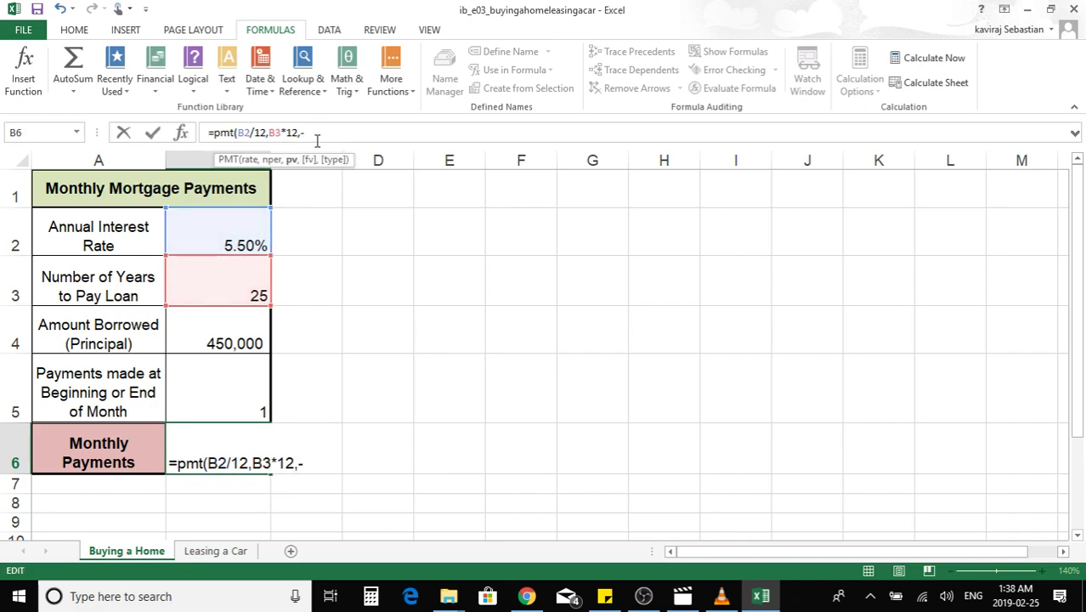
pyautogui.click(228, 331)
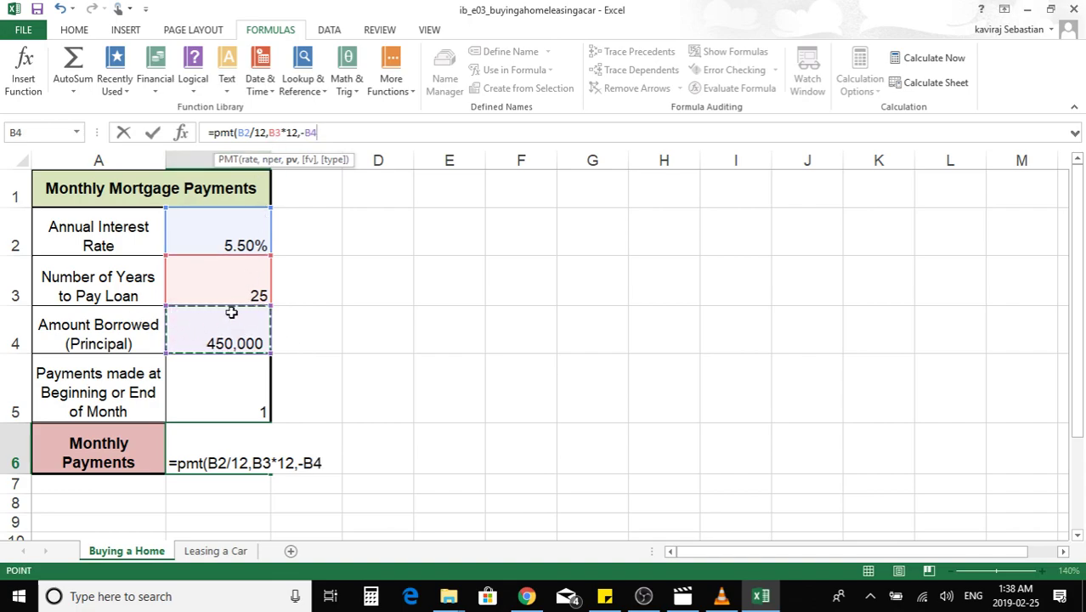
pyautogui.write(',')
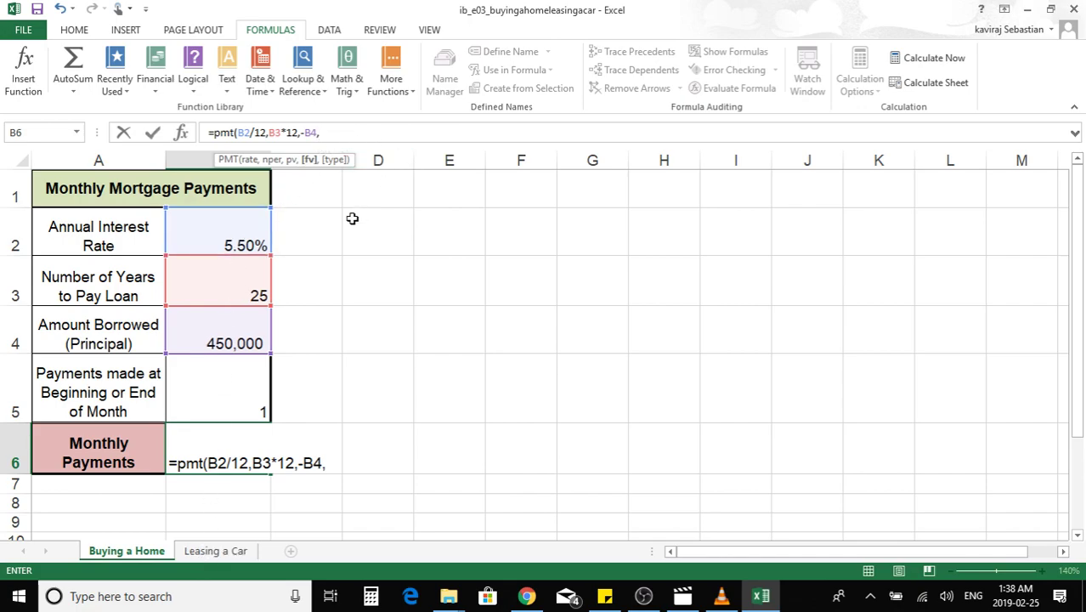
pyautogui.write(',')
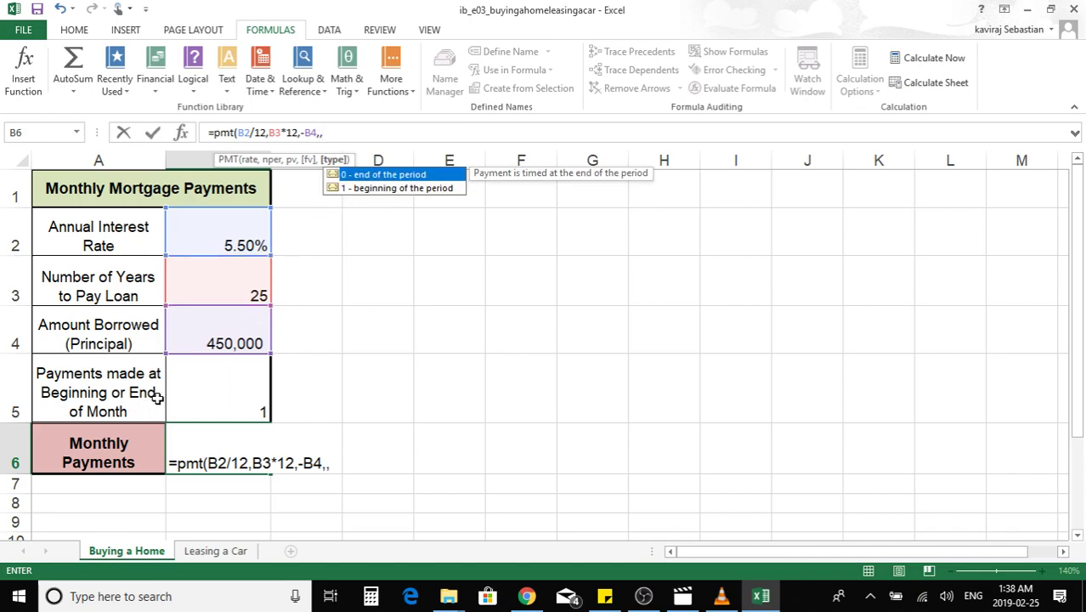
pyautogui.click(246, 393)
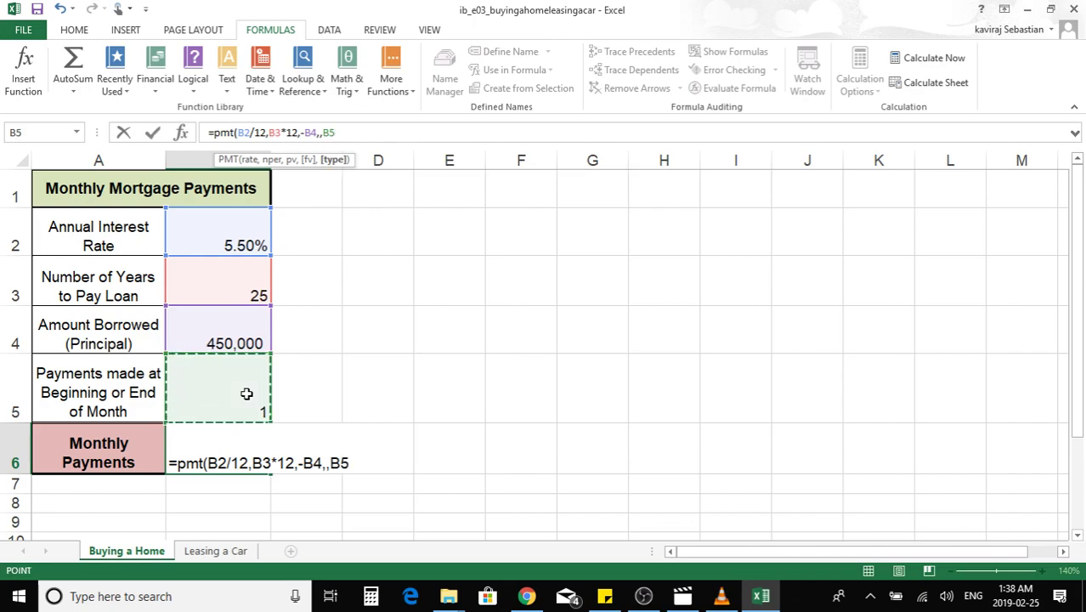
pyautogui.press('BackSpace')
pyautogui.press('BackSpace')
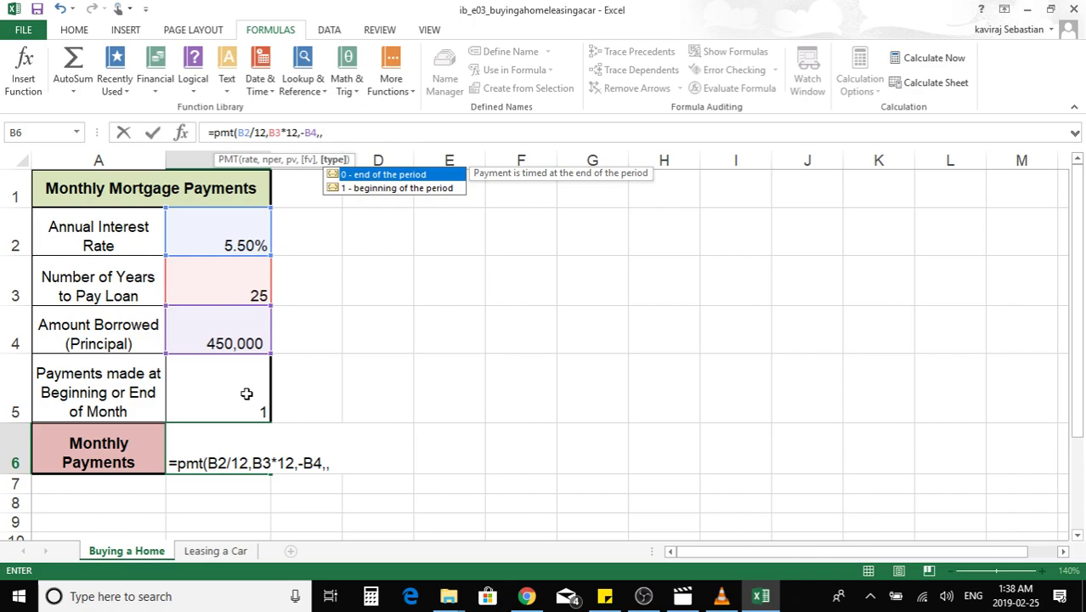
pyautogui.write(')')
pyautogui.click(355, 132)
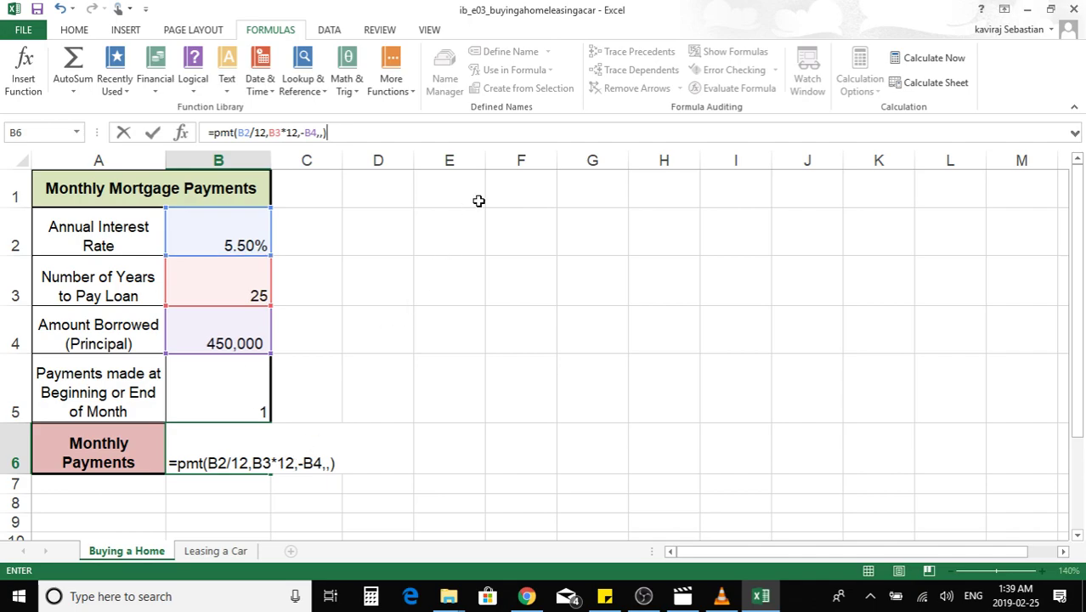
pyautogui.press('Return')
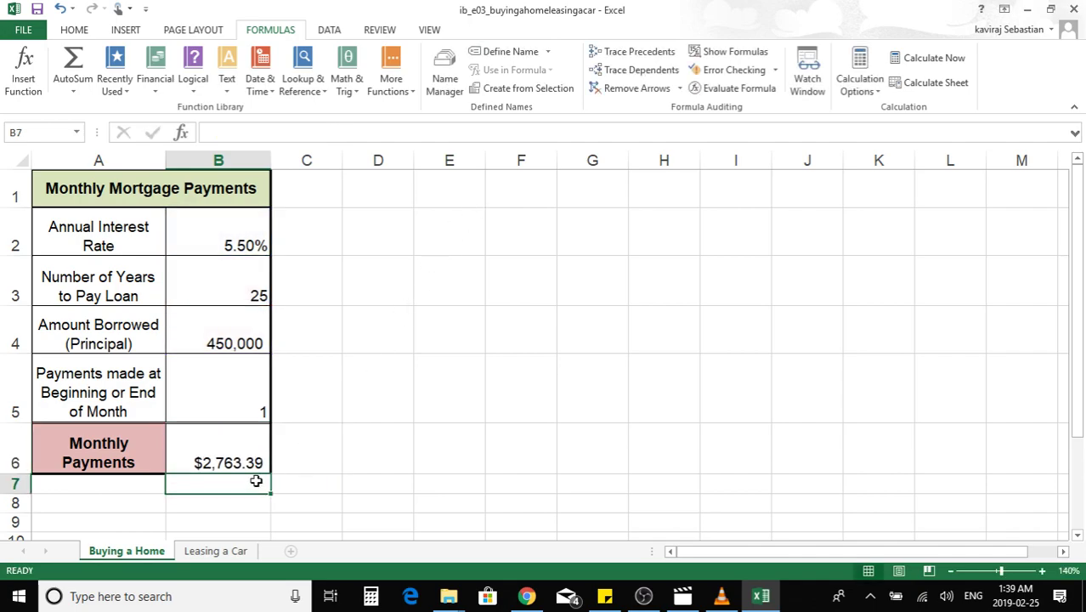
pyautogui.click(230, 461)
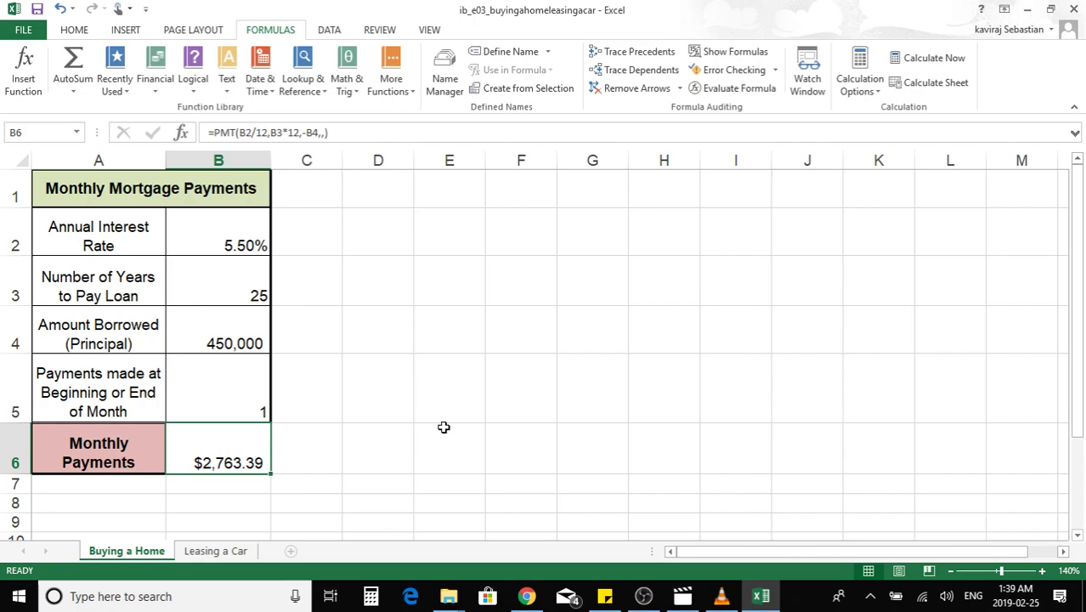
pyautogui.click(238, 389)
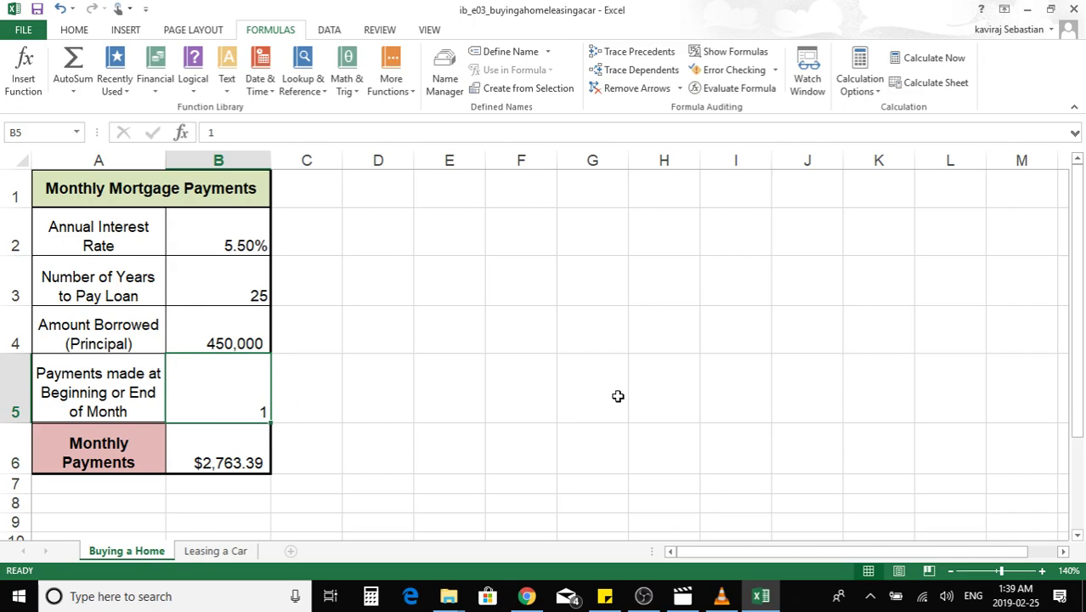
pyautogui.write('0')
pyautogui.press('Return')
pyautogui.press('Down')
pyautogui.press('Up')
pyautogui.press('Up')
pyautogui.write('1')
pyautogui.press('Return')
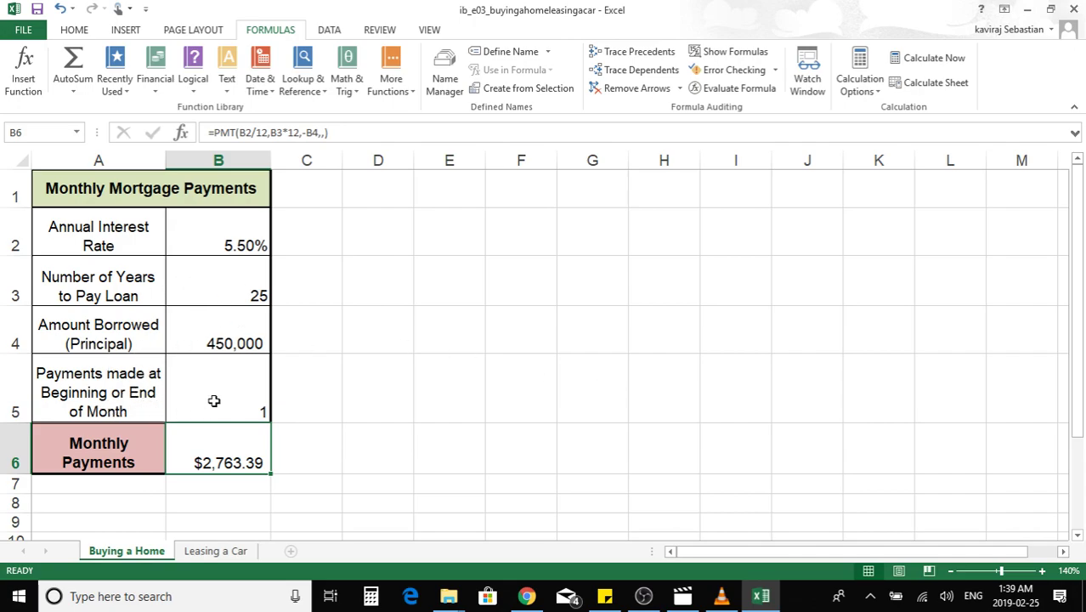
# Add B5 as the payment type to B6's PMT formula, giving $2,750.79
pyautogui.click(325, 133)
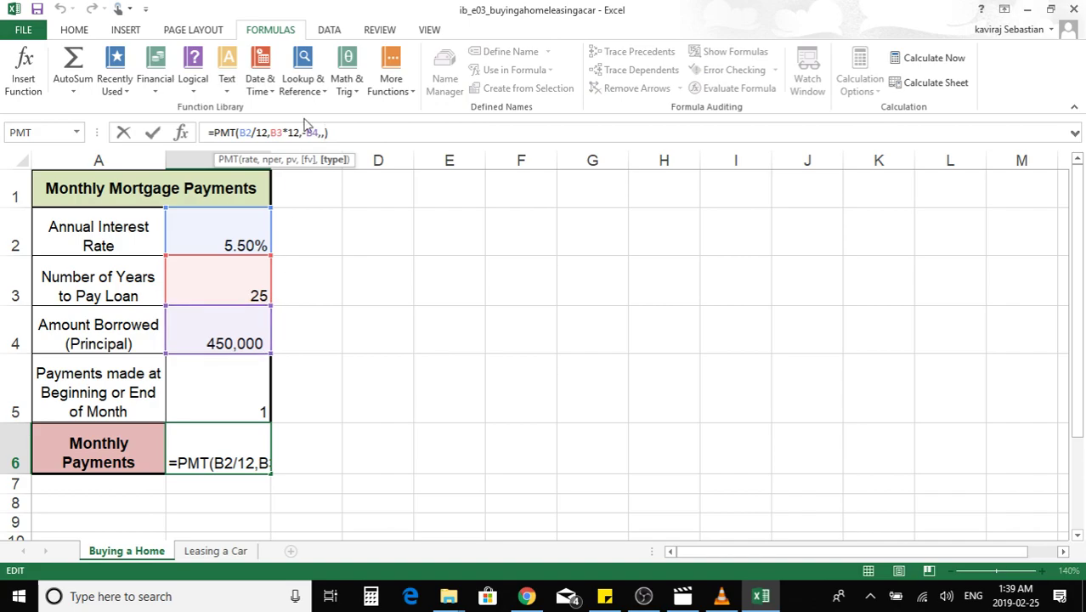
pyautogui.click(243, 404)
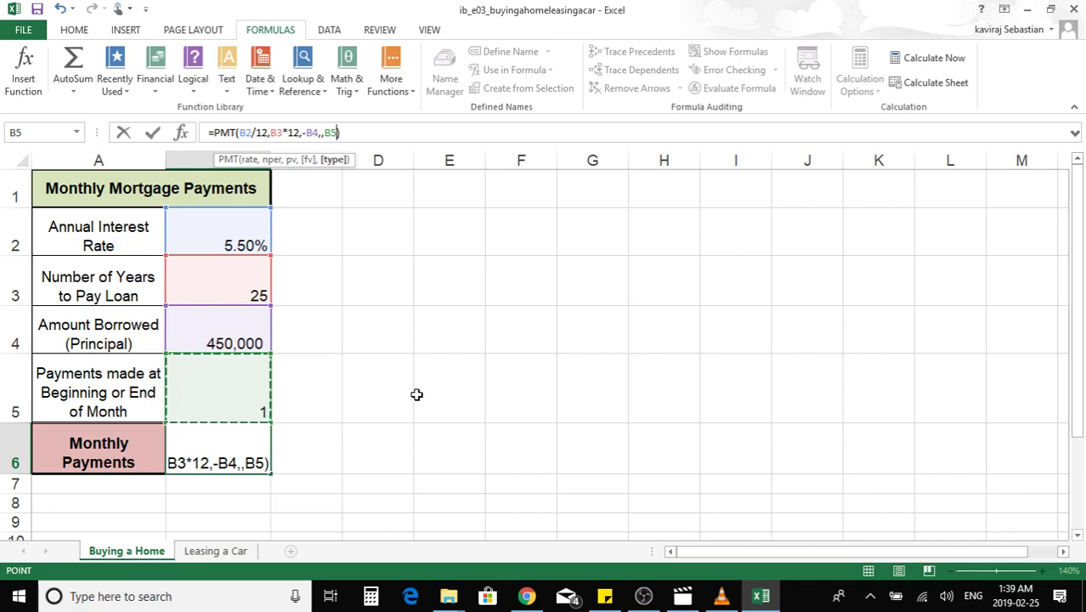
pyautogui.press('Right')
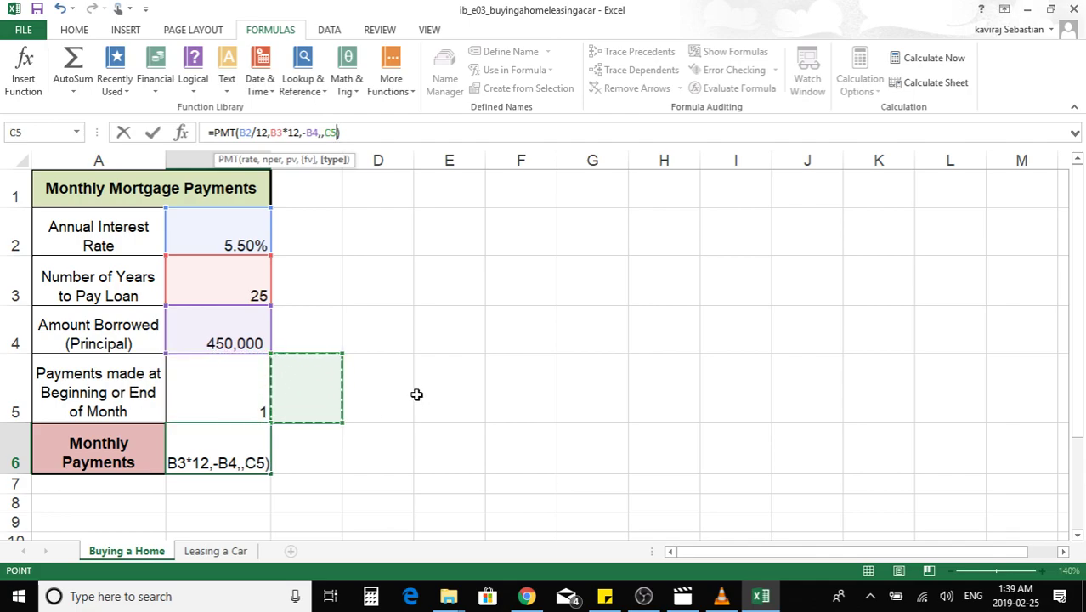
pyautogui.press('Left')
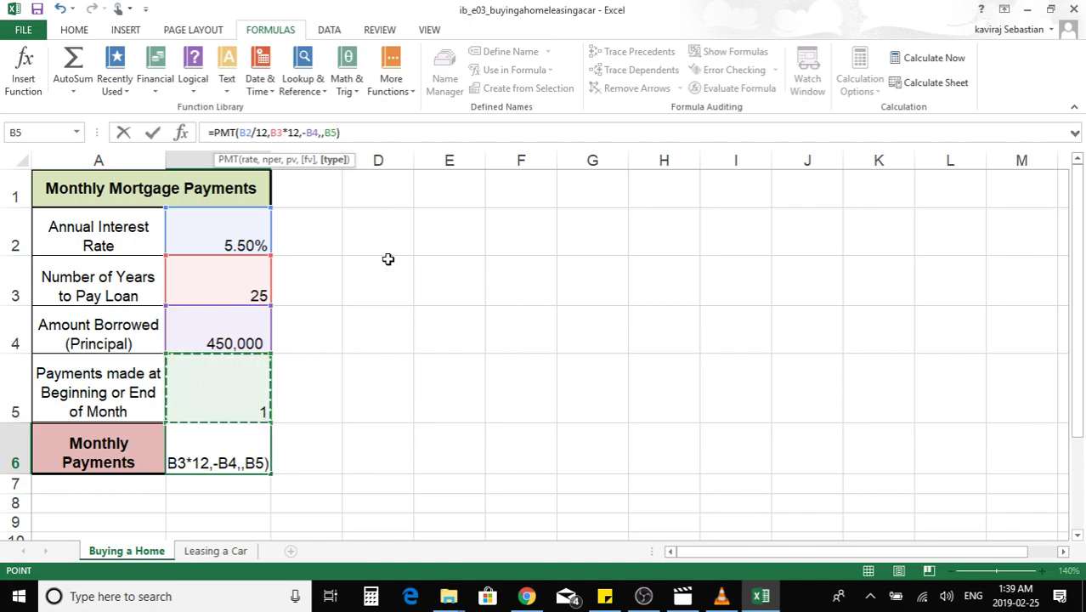
pyautogui.write(')')
pyautogui.press('Return')
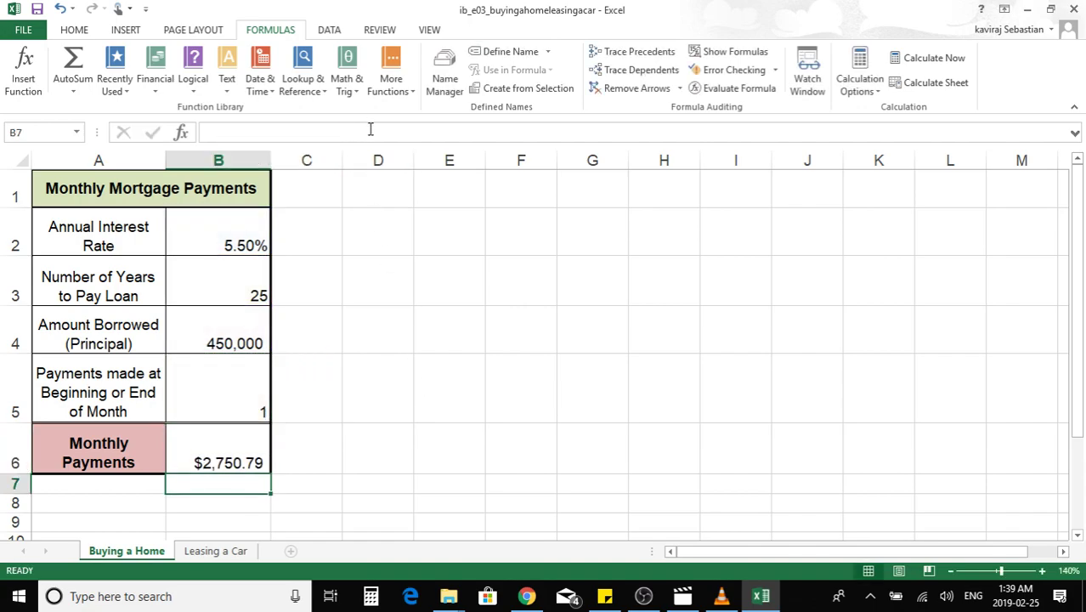
# Test B5 timing with 0, restore it to 1, then go to the Leasing a Car sheet
pyautogui.click(349, 477)
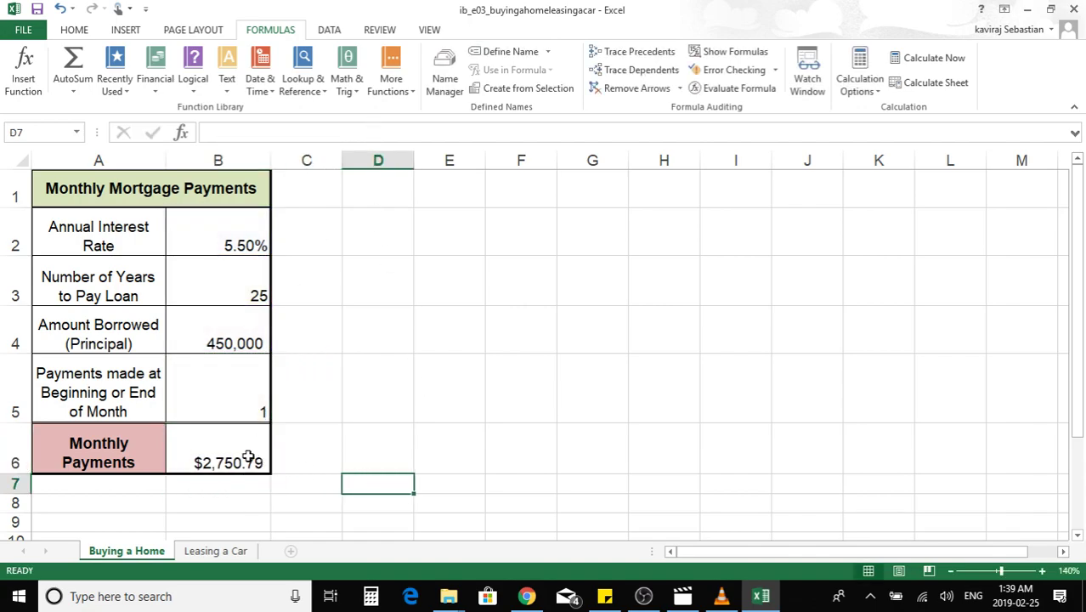
pyautogui.click(248, 400)
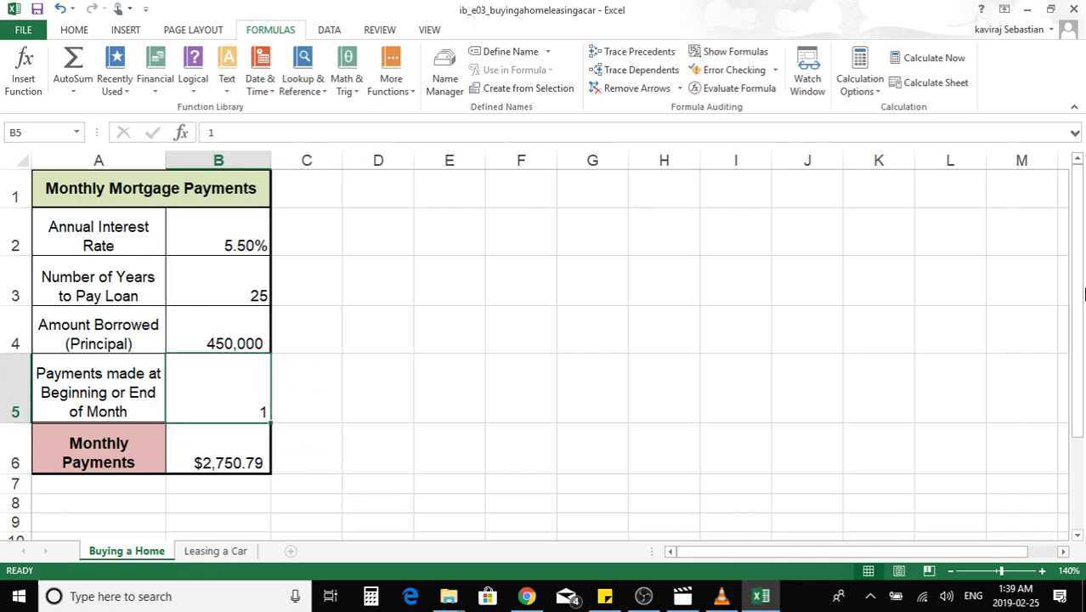
pyautogui.write('0')
pyautogui.press('Return')
pyautogui.write('1')
pyautogui.press('Return')
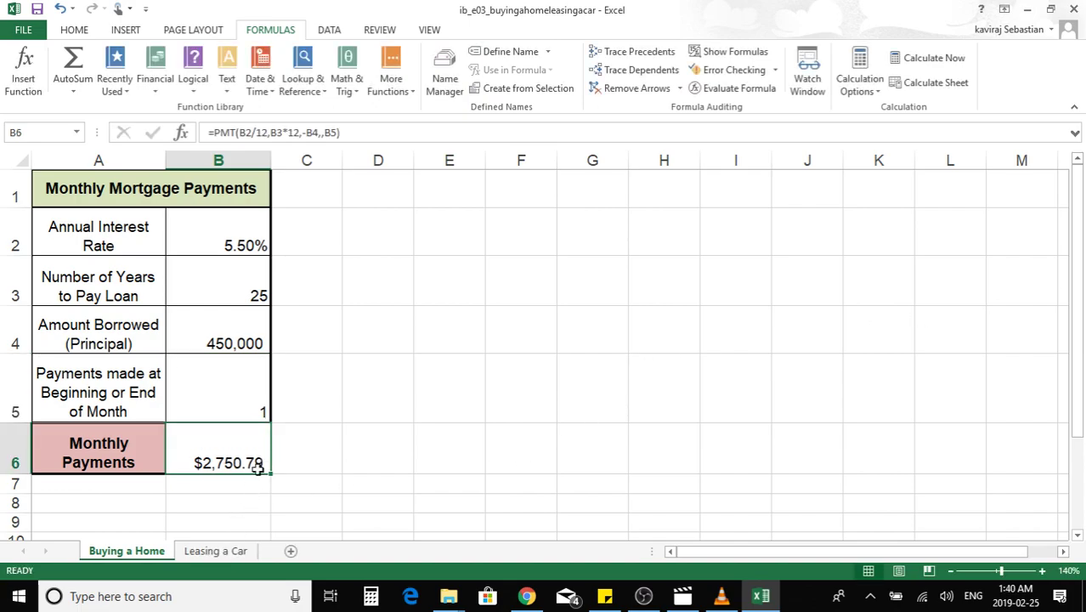
pyautogui.click(237, 550)
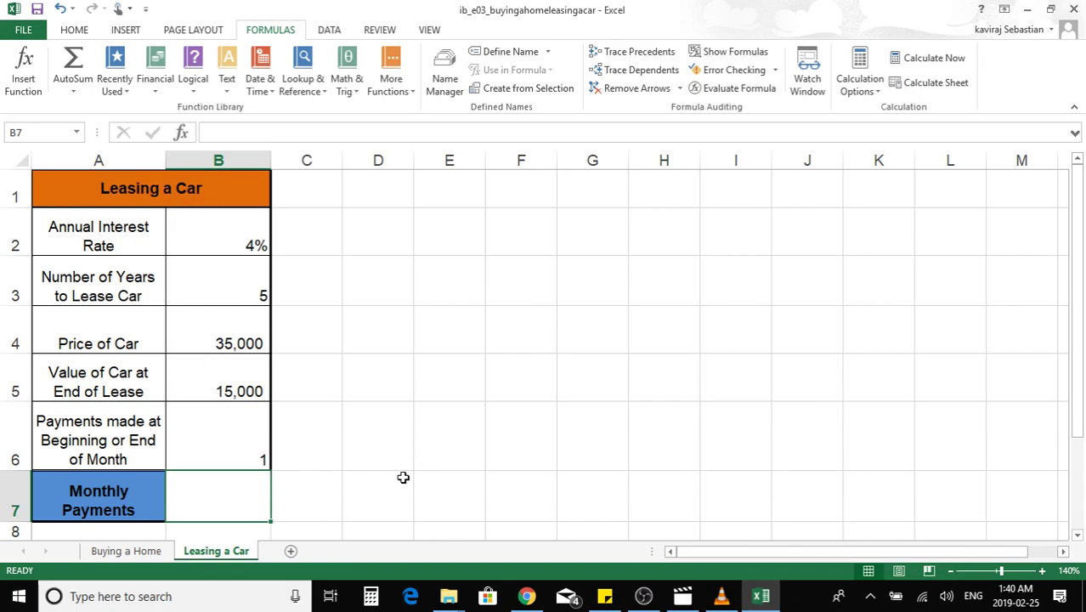
pyautogui.click(449, 475)
pyautogui.click(260, 474)
pyautogui.write('=')
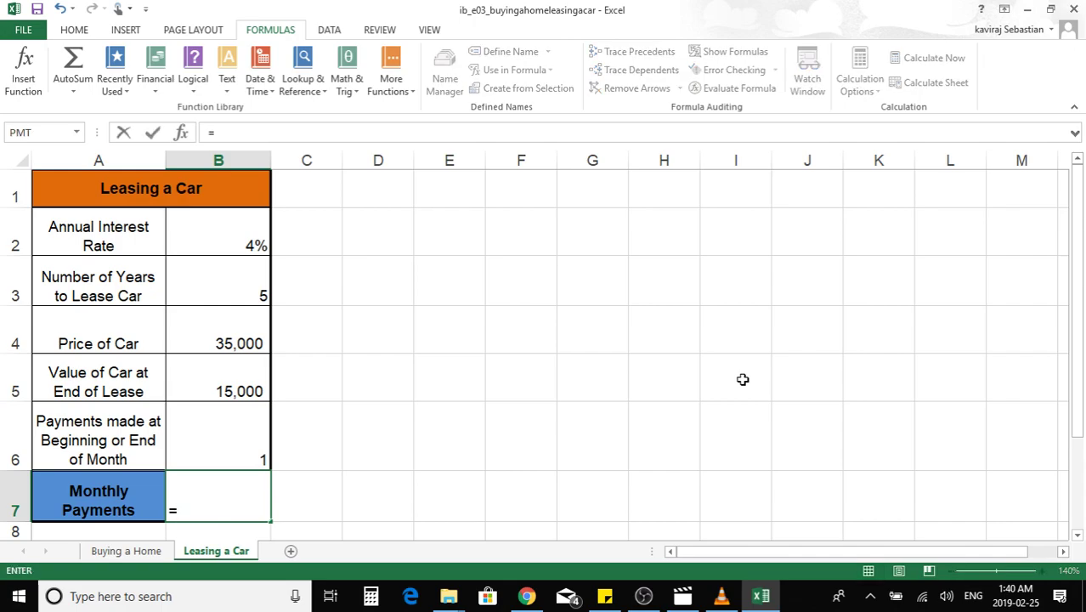
pyautogui.write('pmt')
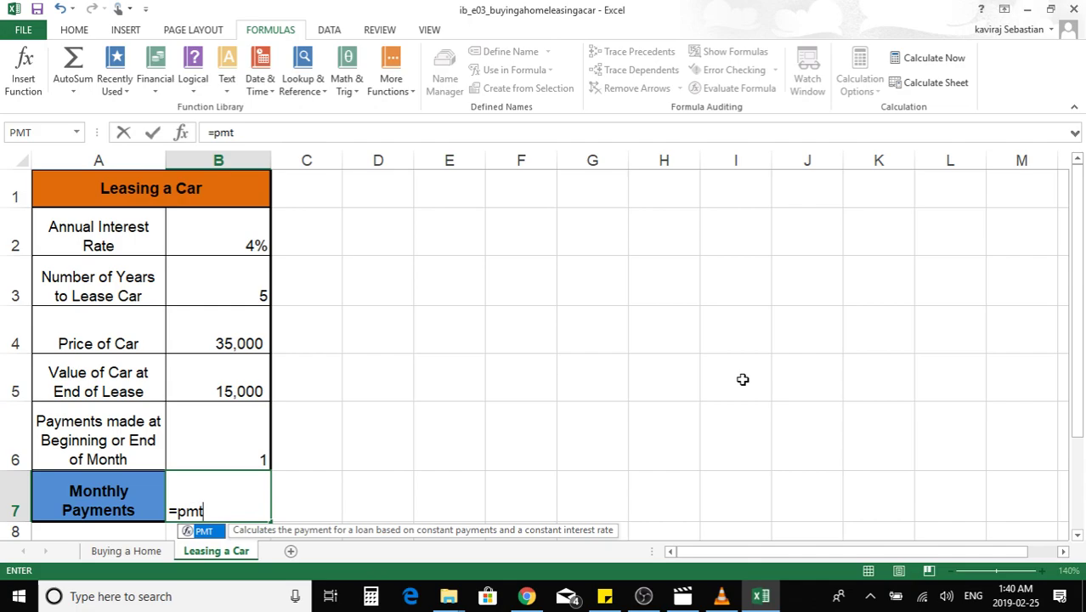
pyautogui.write('(')
pyautogui.press('BackSpace')
pyautogui.press('BackSpace')
pyautogui.press('BackSpace')
pyautogui.press('BackSpace')
pyautogui.press('BackSpace')
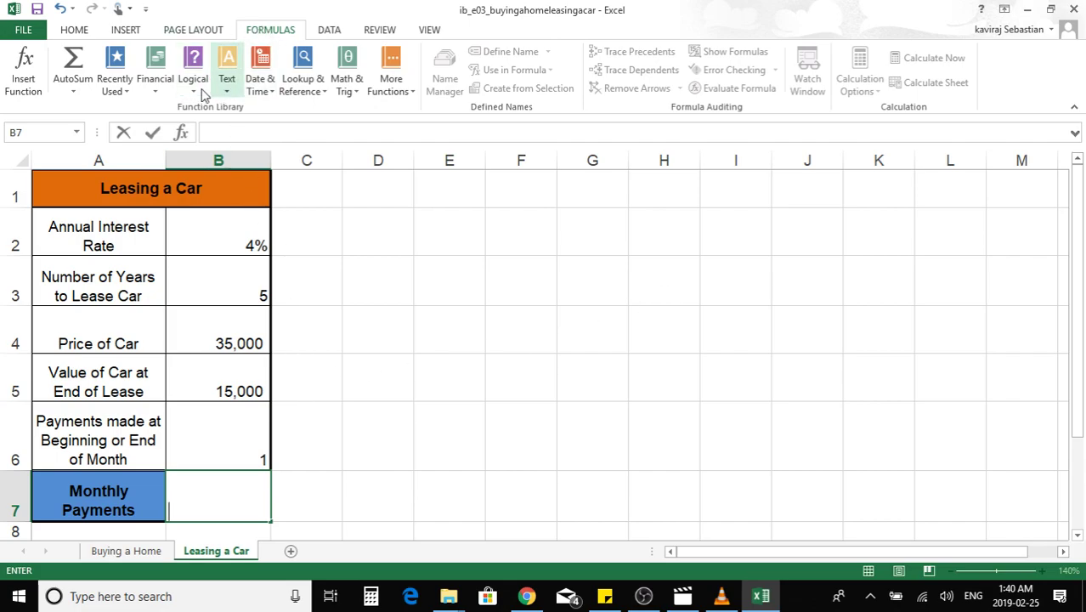
# Insert the PMT function into B7 from the Financial functions list
pyautogui.click(157, 90)
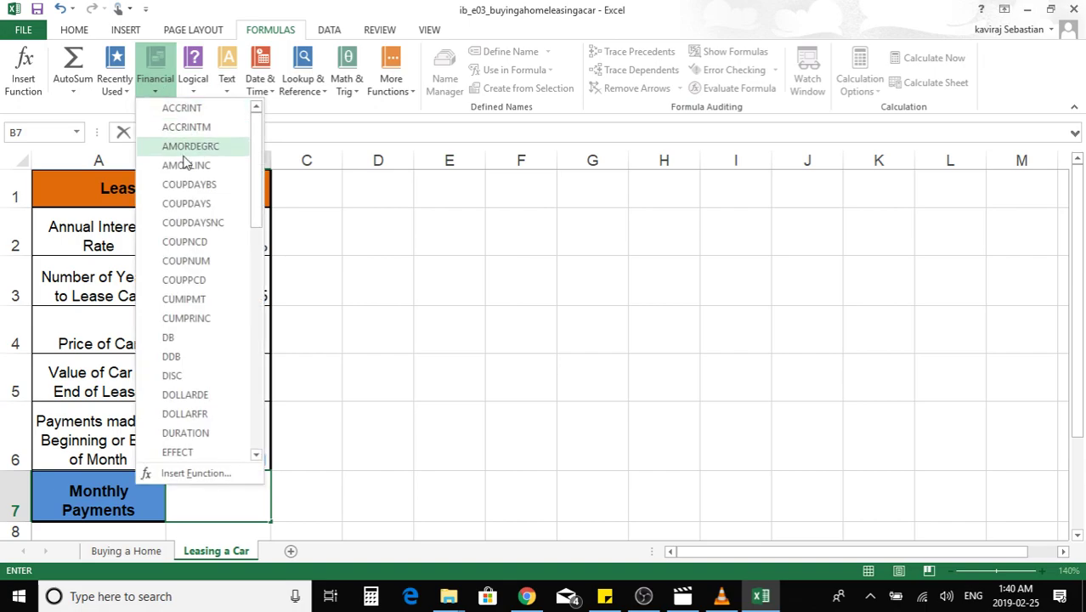
pyautogui.moveTo(259, 170); pyautogui.dragTo(264, 329)
pyautogui.click(204, 289)
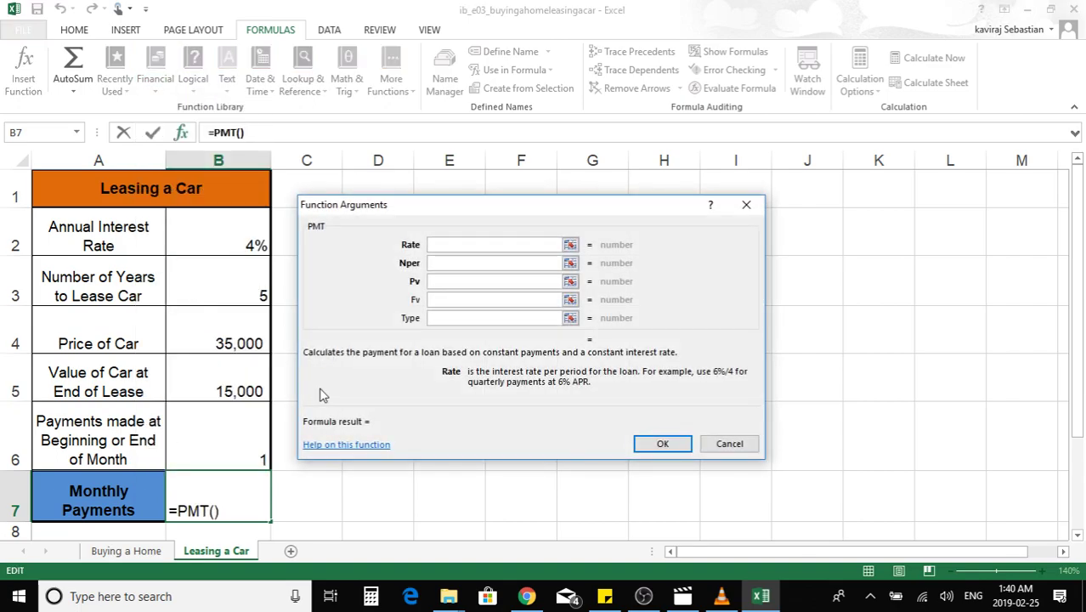
pyautogui.moveTo(413, 204); pyautogui.dragTo(433, 196)
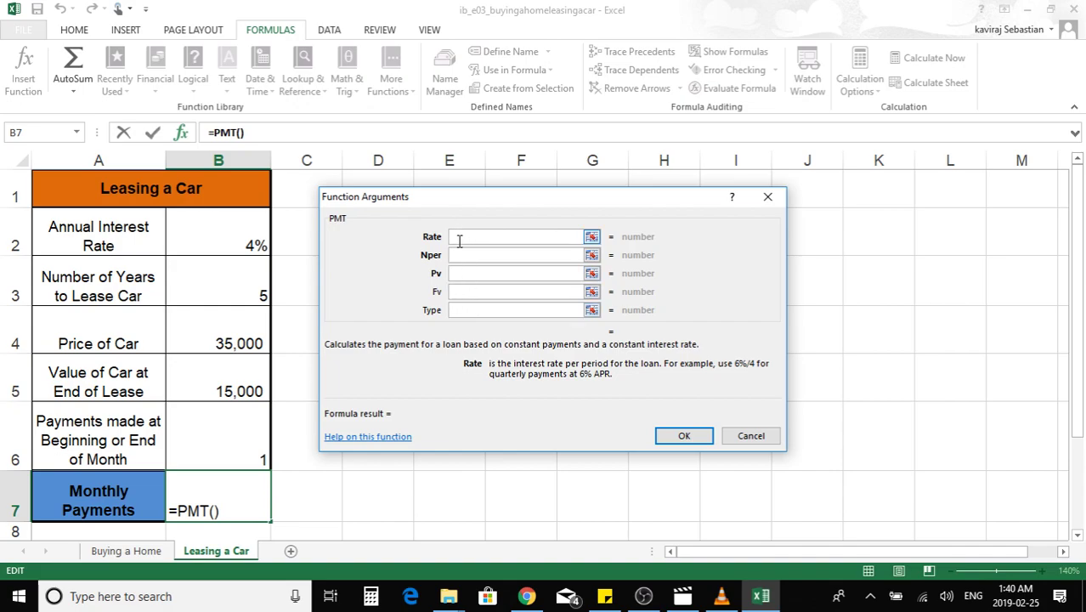
# Set the PMT arguments Rate to B2/12, Nper to B3*12 and Pv to -B4
pyautogui.click(245, 240)
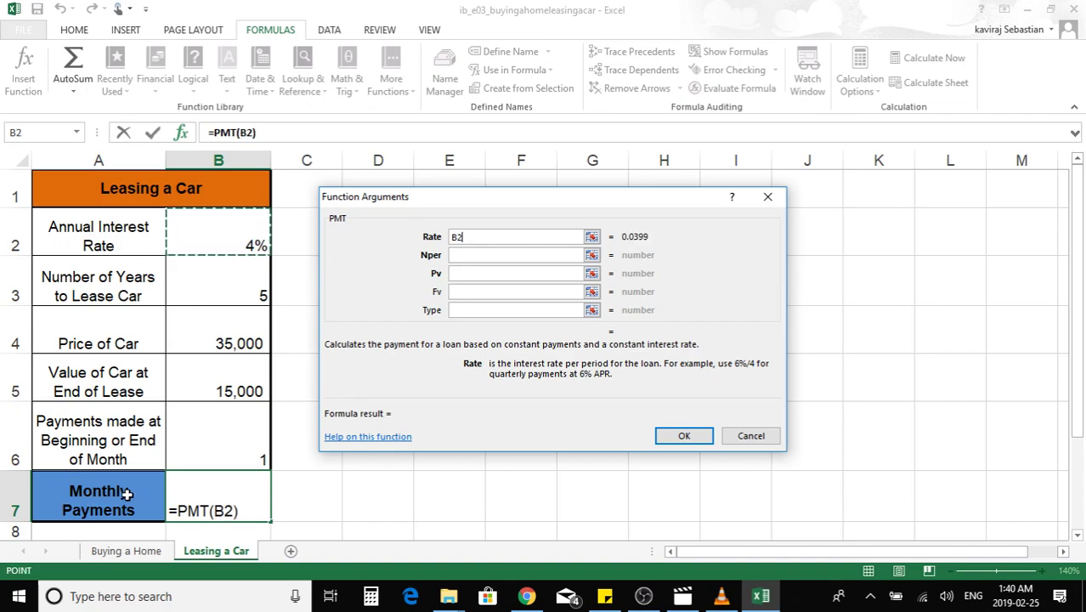
pyautogui.write('/12')
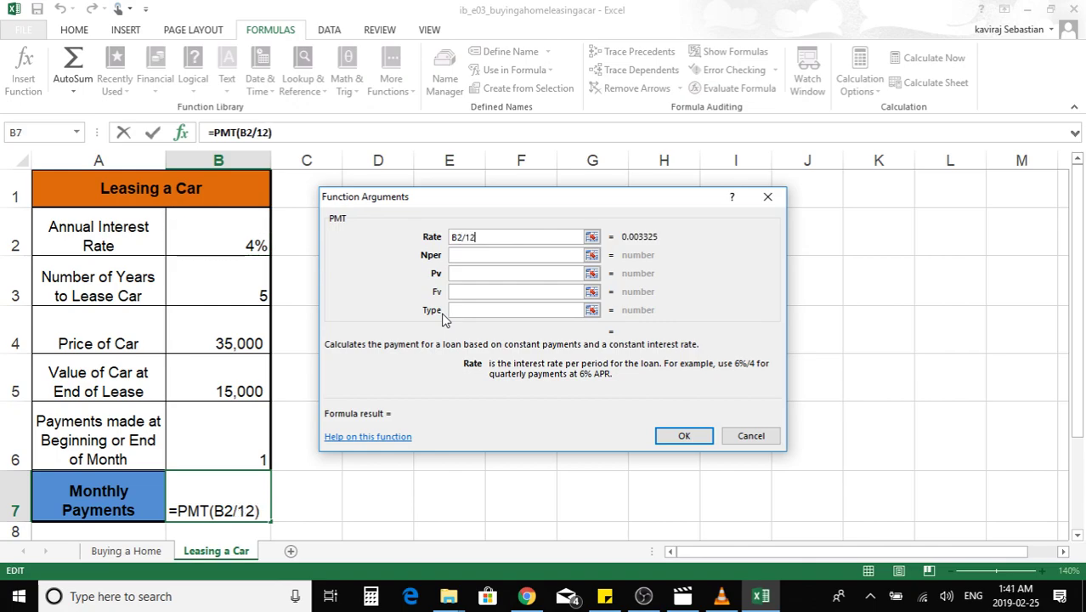
pyautogui.click(505, 256)
pyautogui.click(236, 286)
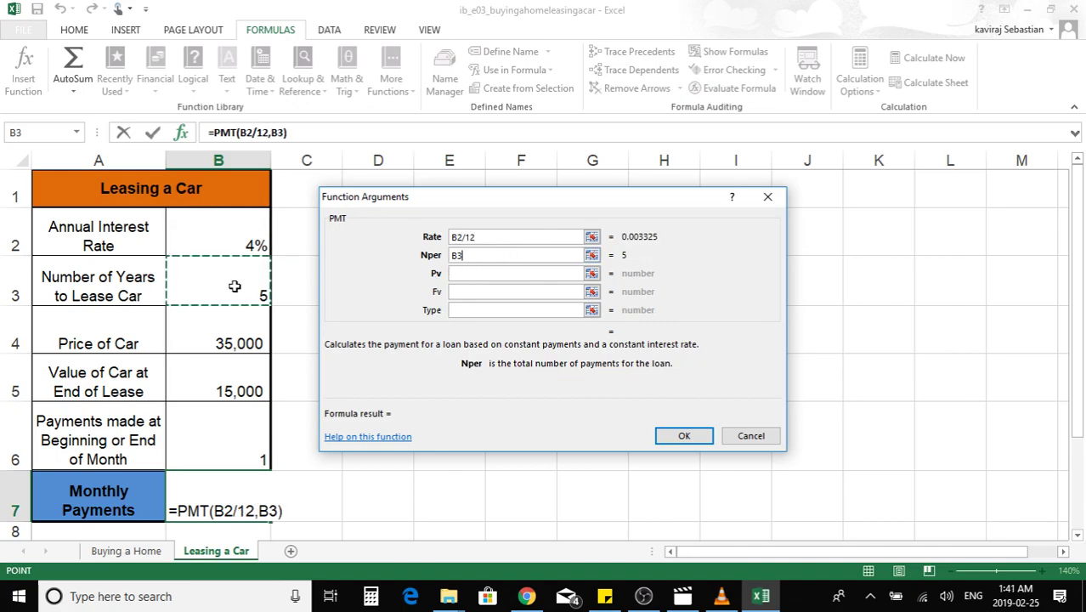
pyautogui.write('*')
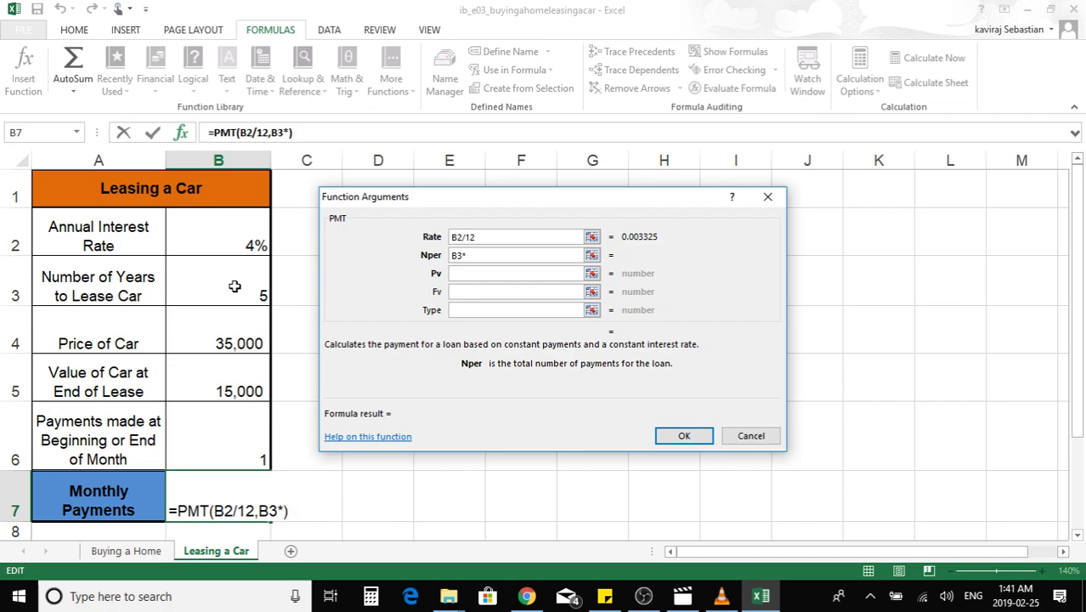
pyautogui.write('12')
pyautogui.click(468, 274)
pyautogui.write('-')
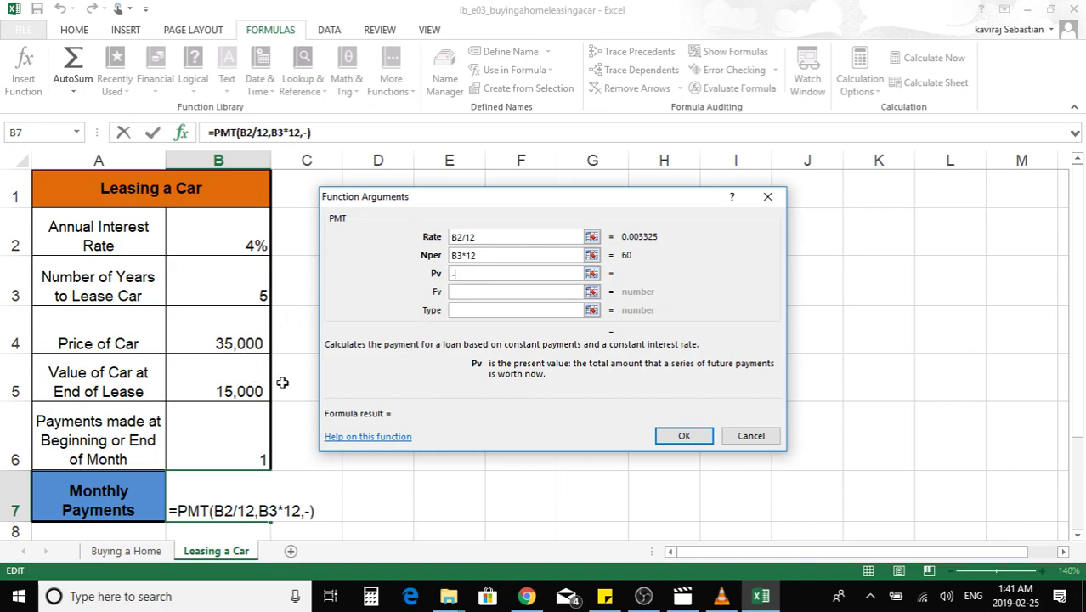
pyautogui.click(238, 326)
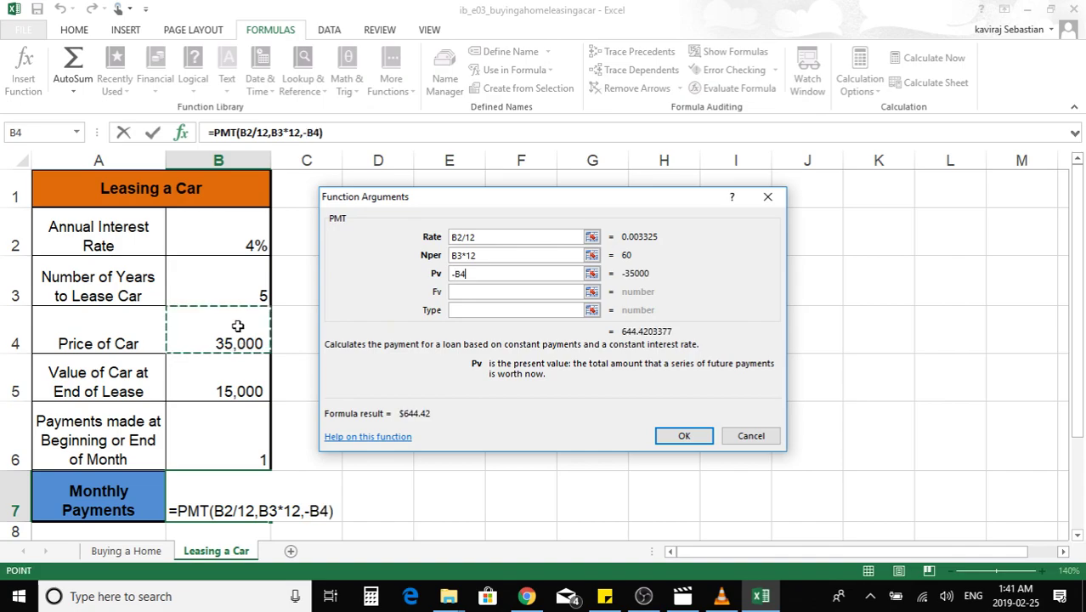
pyautogui.click(466, 293)
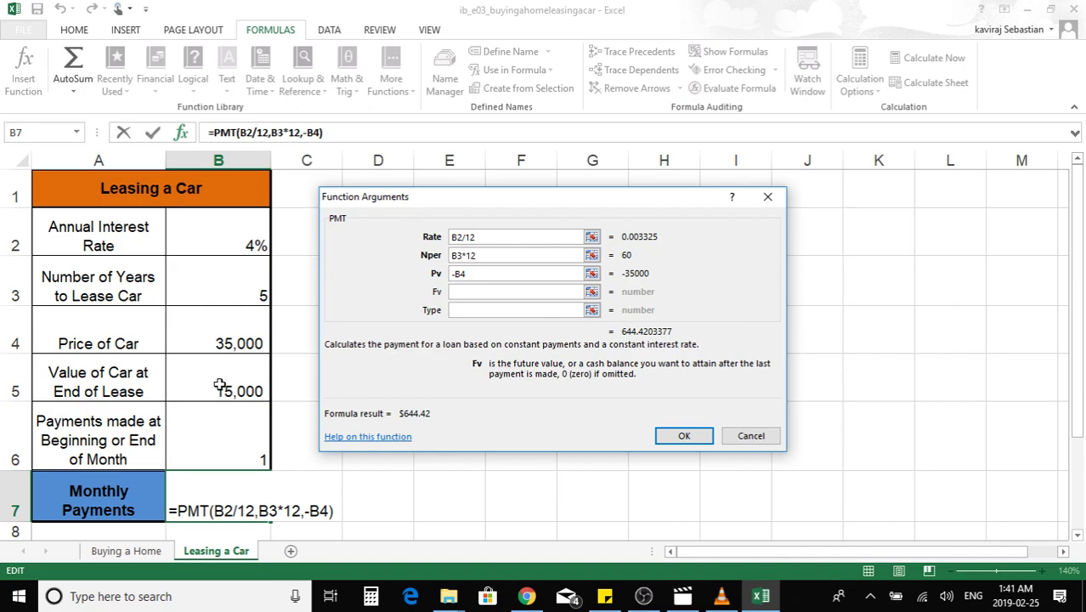
pyautogui.click(464, 292)
# Set Fv to B5 and Type to B6, and confirm the PMT formula showing $416.73
pyautogui.click(216, 374)
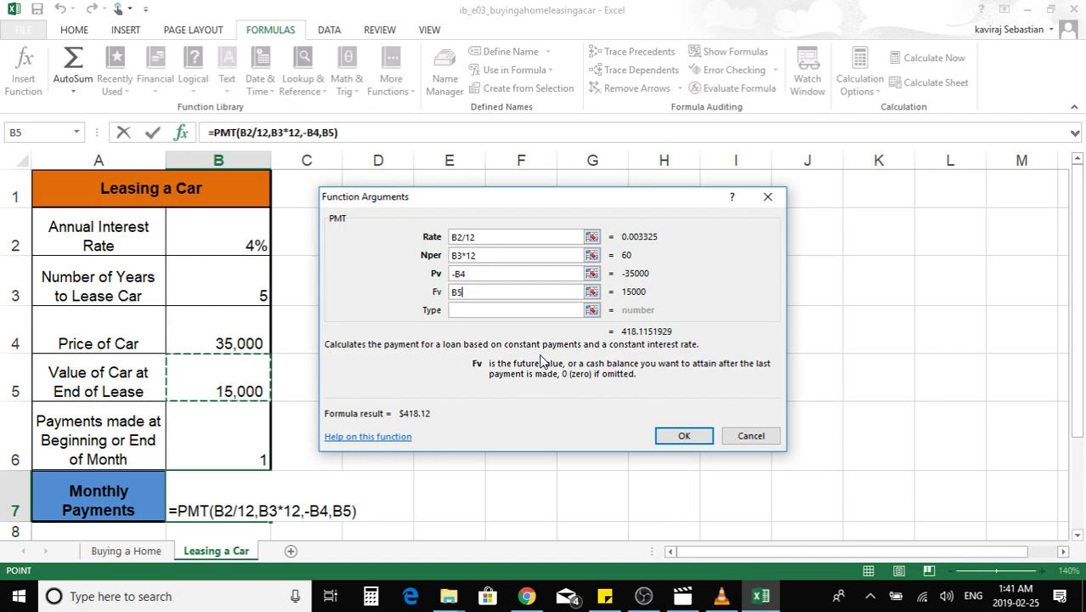
pyautogui.press('Tab')
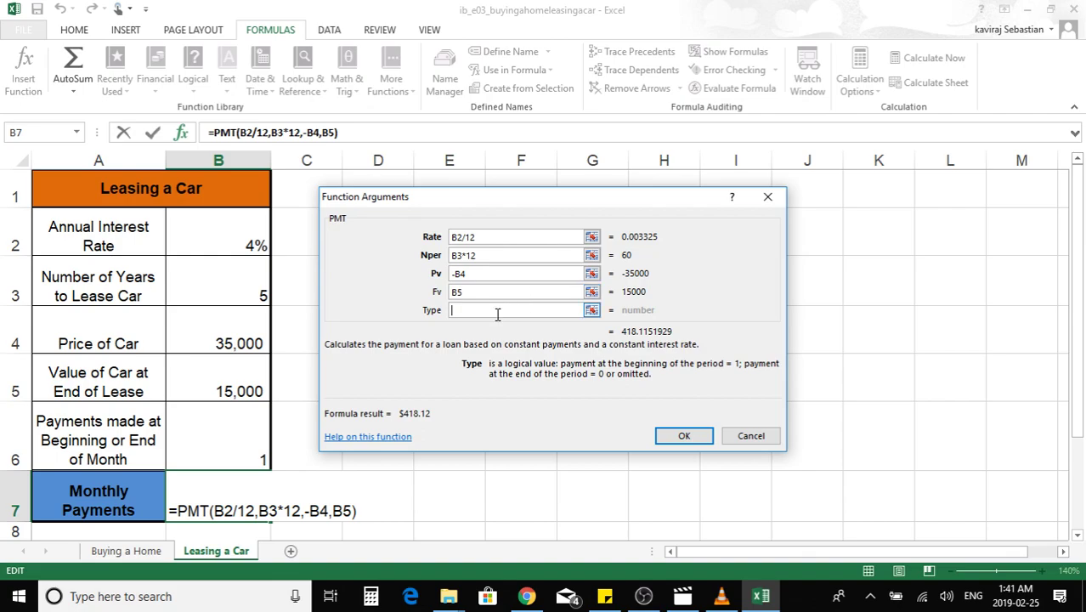
pyautogui.click(235, 443)
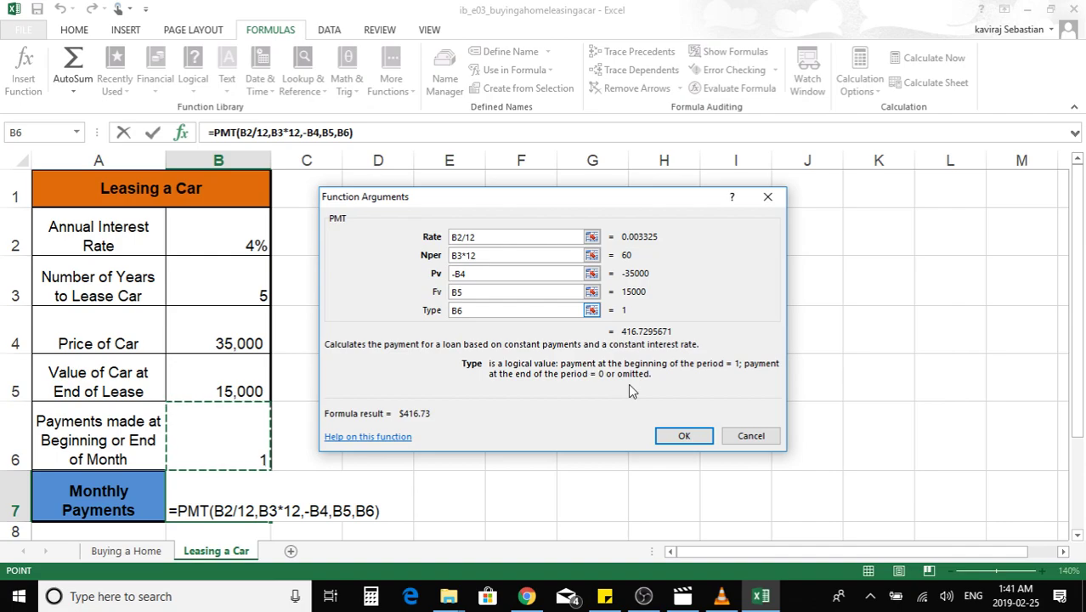
pyautogui.click(684, 435)
pyautogui.click(402, 460)
pyautogui.click(203, 484)
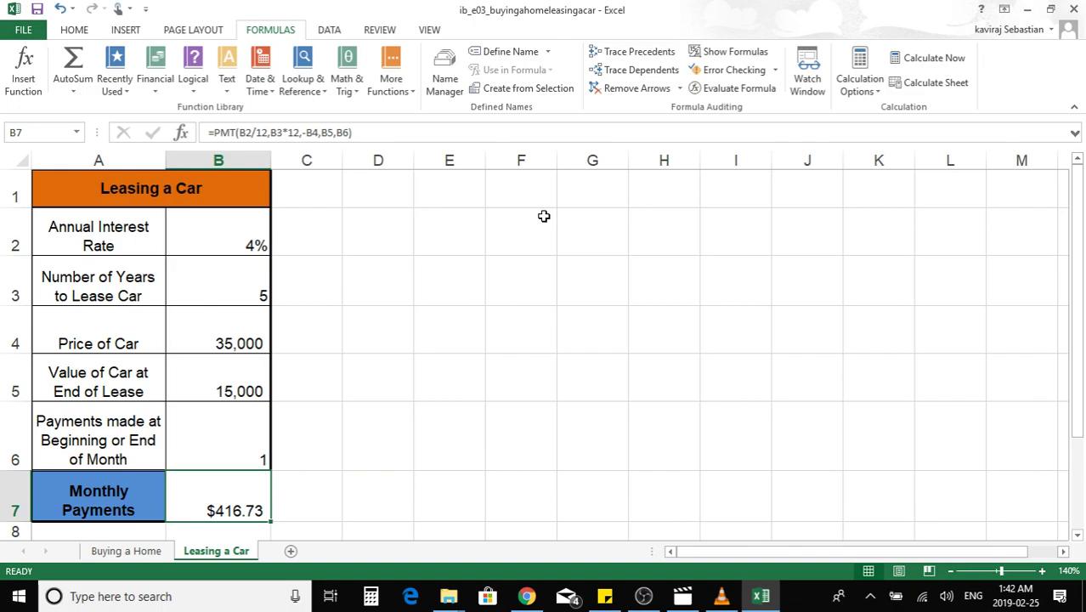
# Change the B6 payment timing value to 0 for end-of-month payments
pyautogui.press('Up')
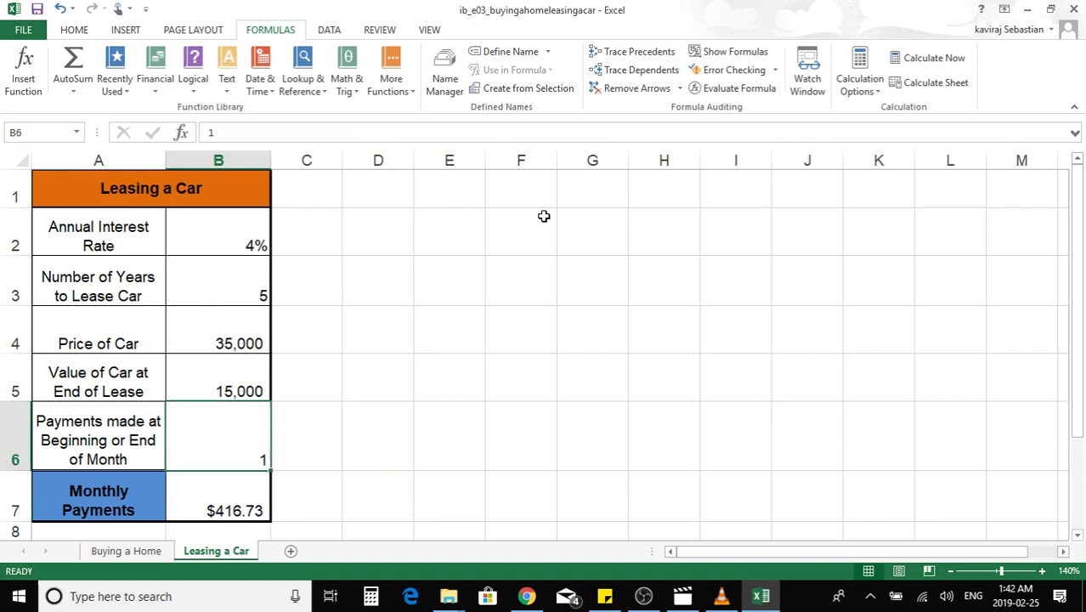
pyautogui.write('0')
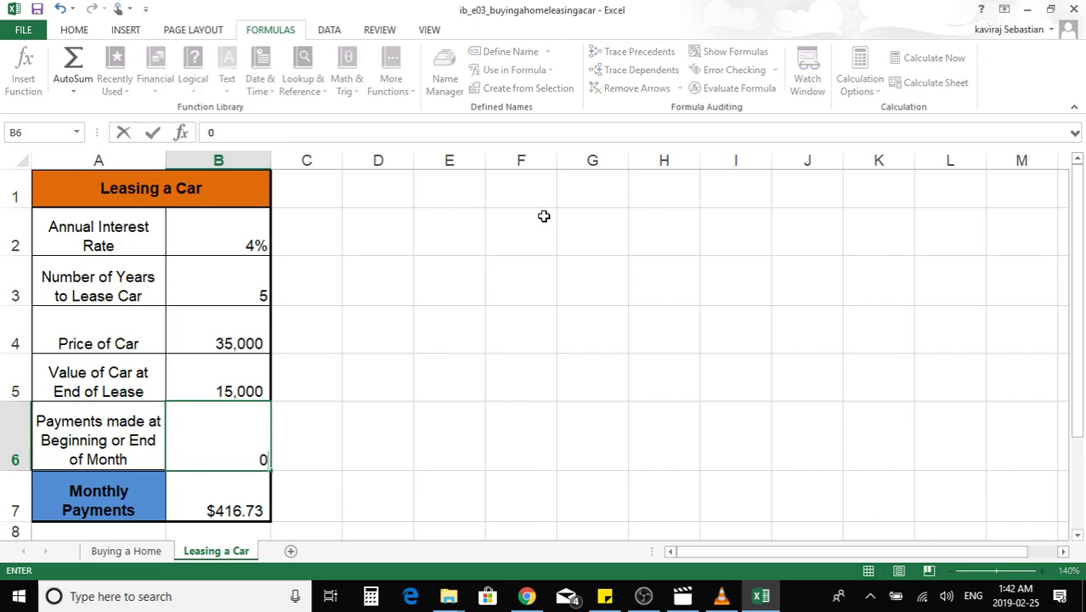
pyautogui.press('Return')
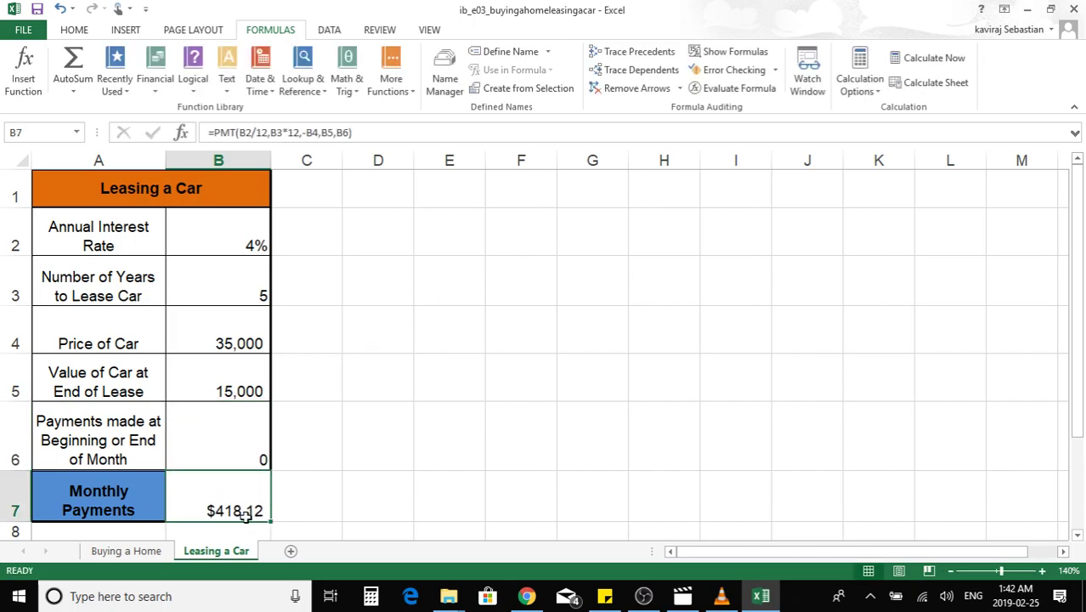